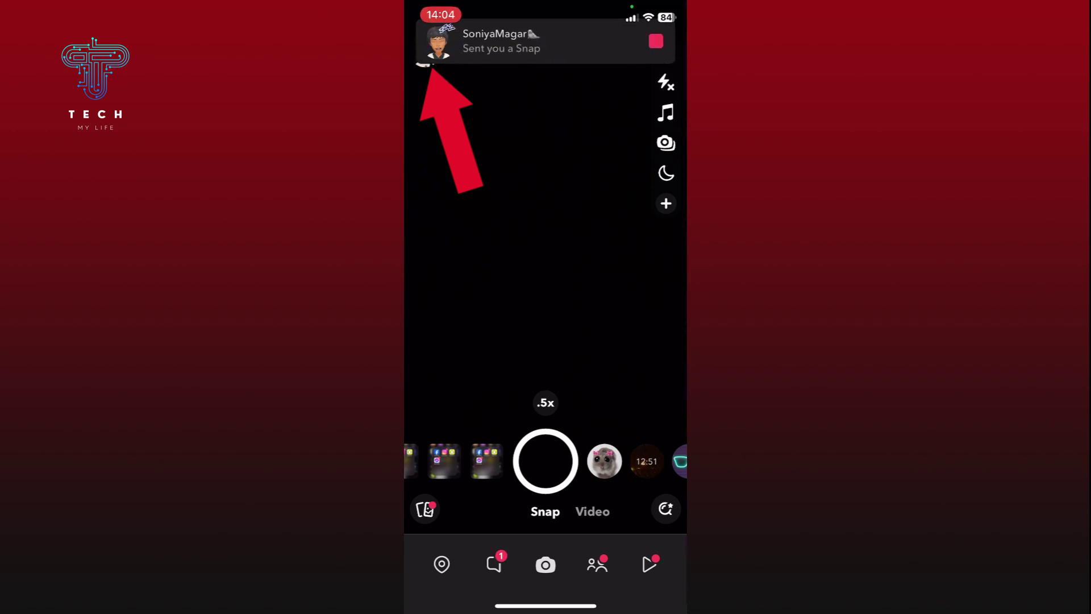
Open your Snapchat profile by tapping the Bitmoji avatar on the camera screen
left_click(425, 53)
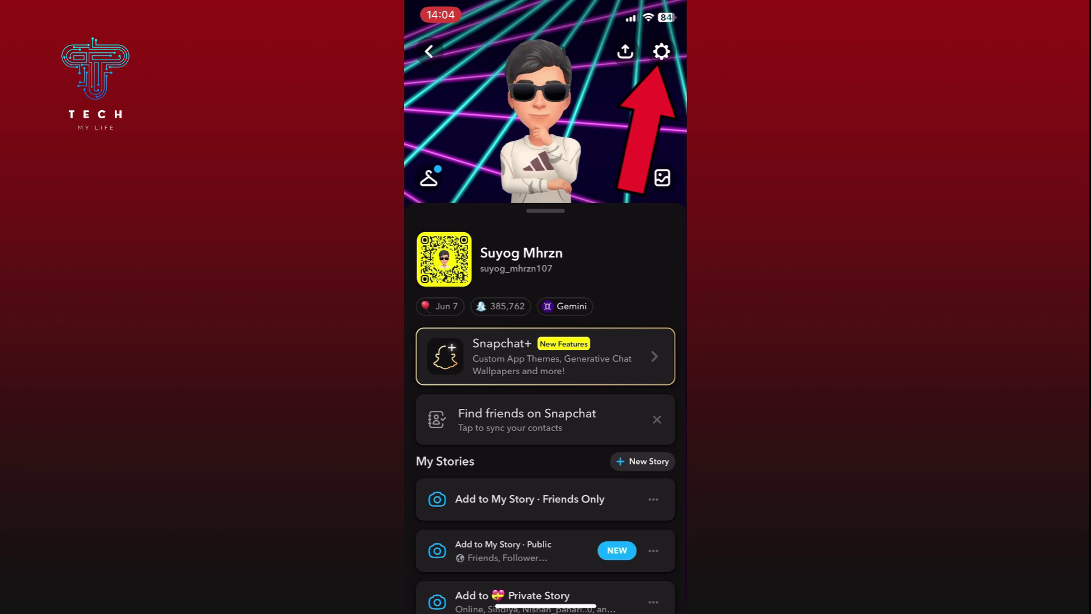
Go to Settings and open Activity Indicator under Privacy Controls
left_click(661, 51)
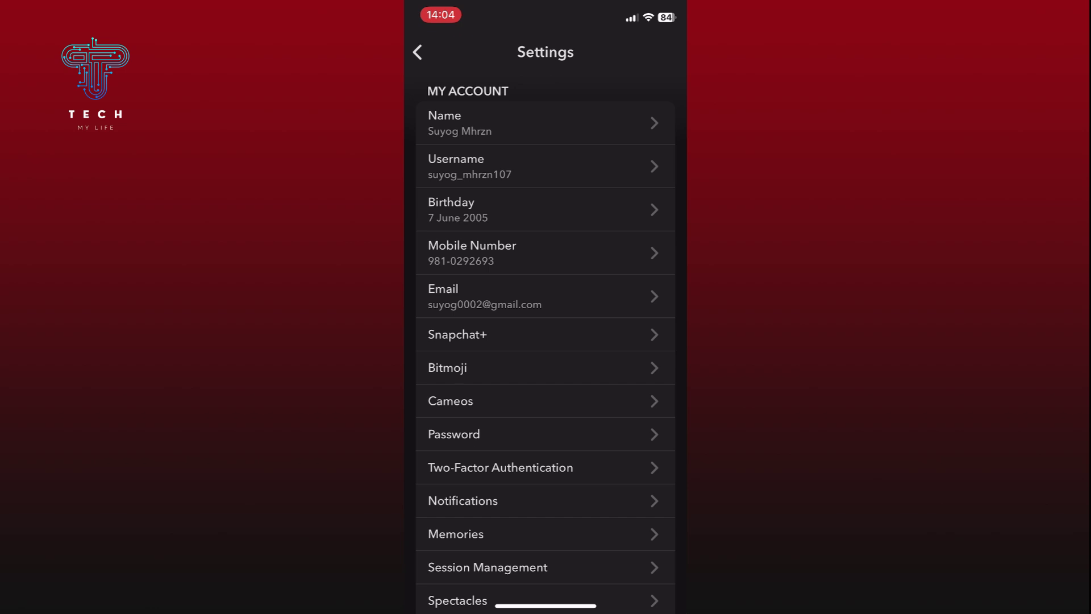
scroll(546, 341, "down", 10)
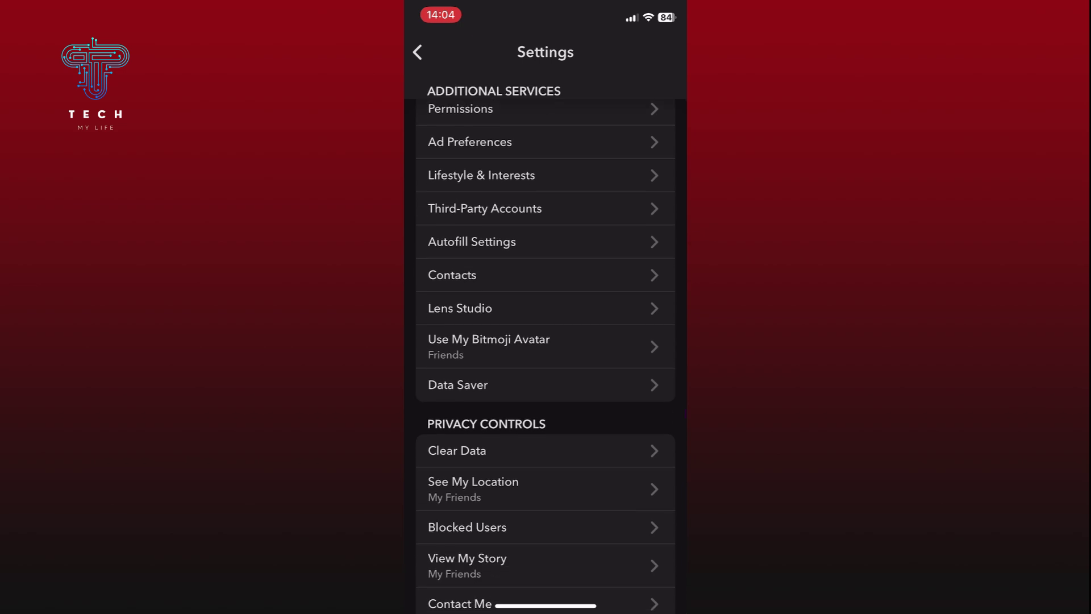
scroll(546, 342, "down", 3)
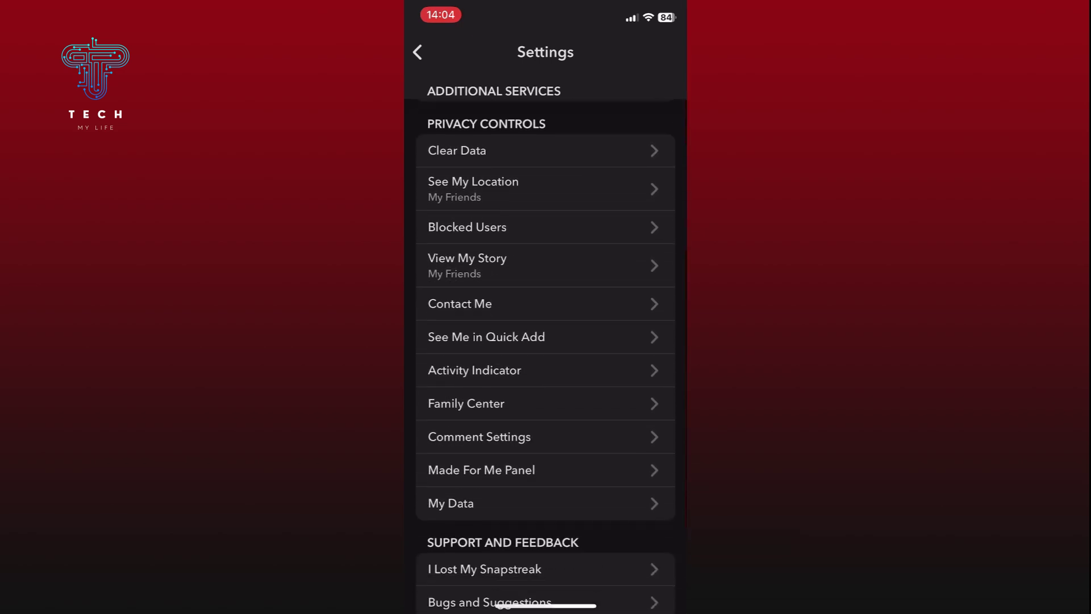
left_click(543, 370)
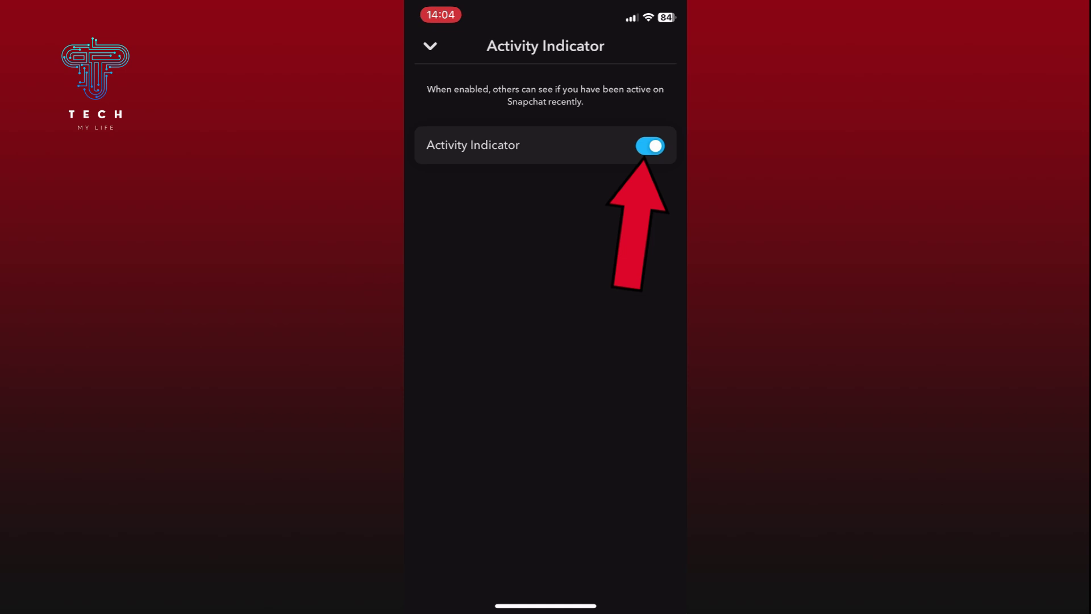
Switch the Activity Indicator toggle from blue to gray
left_click(649, 145)
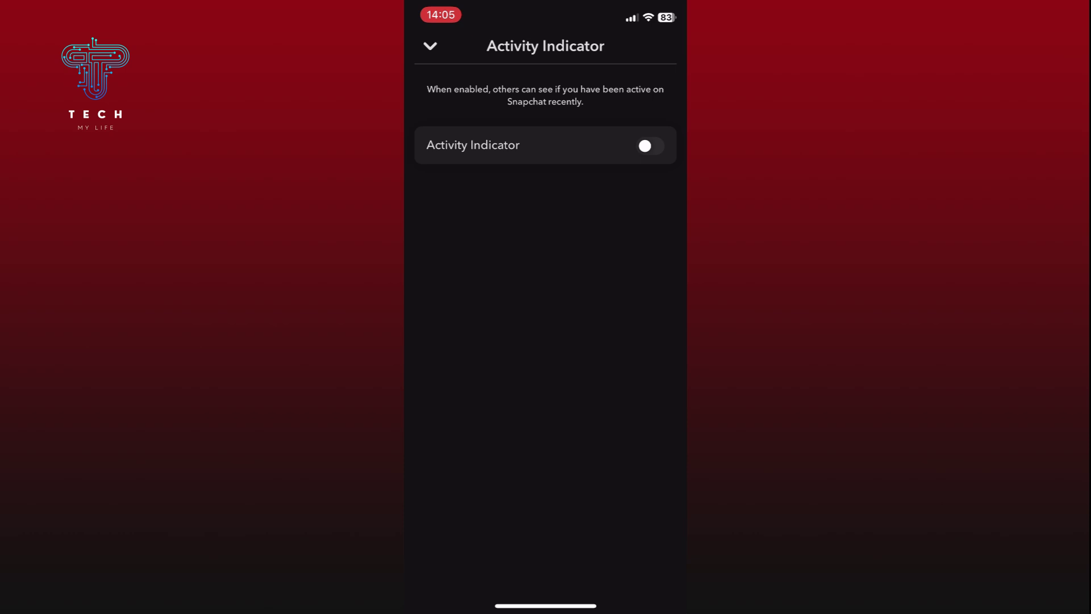
Exit Snapchat to the Social Networking folder on the Home Screen
key("super")
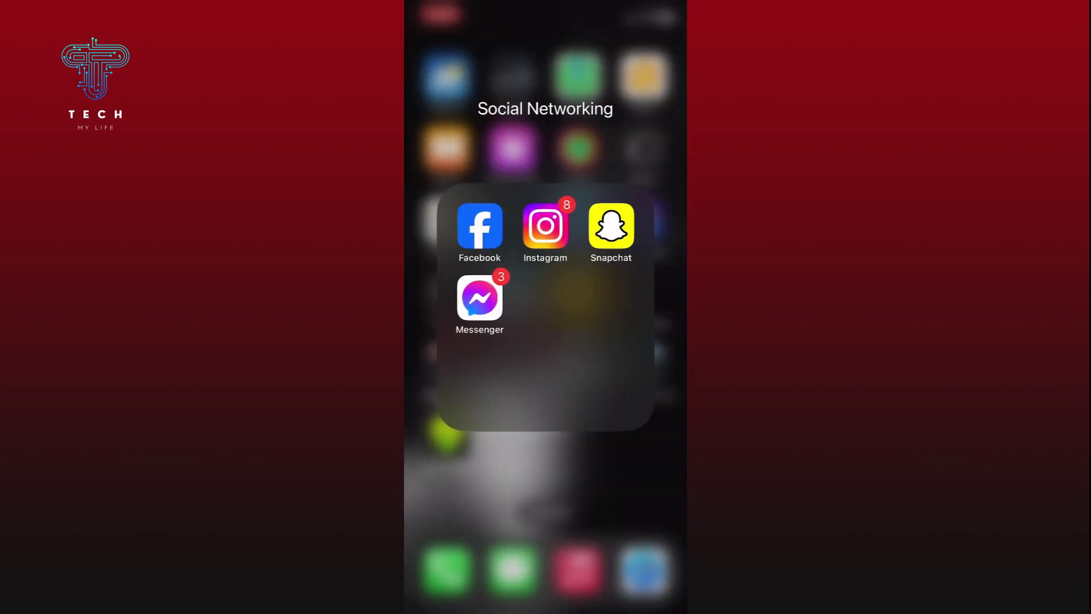